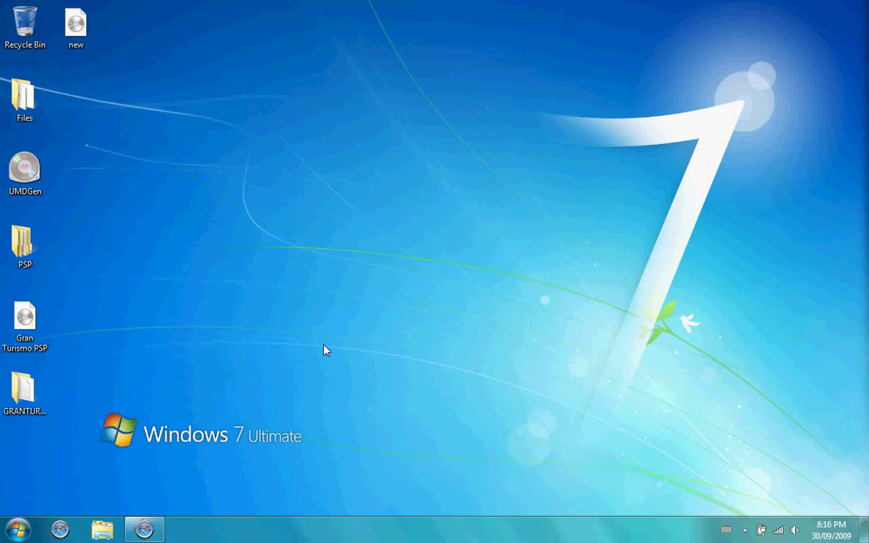
- Delete the old GRANTURSIMO folder from the desktop
{"action": "left_click", "coordinate": [21, 408]}
{"action": "key", "text": "Delete"}
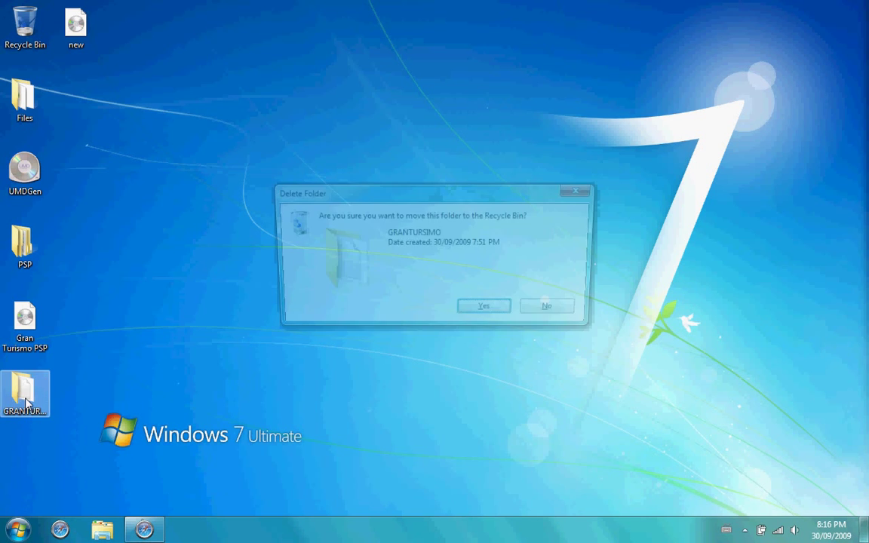
{"action": "key", "text": "Return"}
{"action": "left_click", "coordinate": [27, 405]}
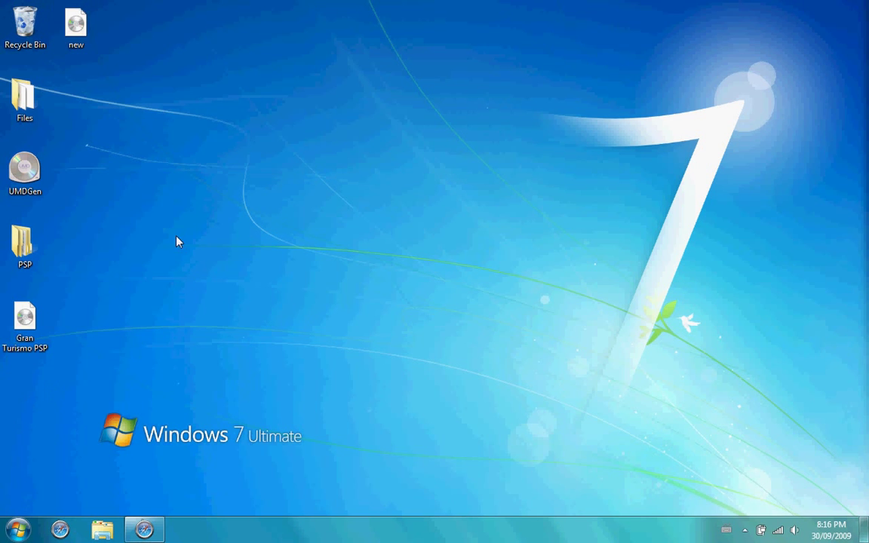
- Load the Gran Turismo PSP image from the desktop into UMDGen and extract its files to the Desktop
{"action": "left_click", "coordinate": [25, 324]}
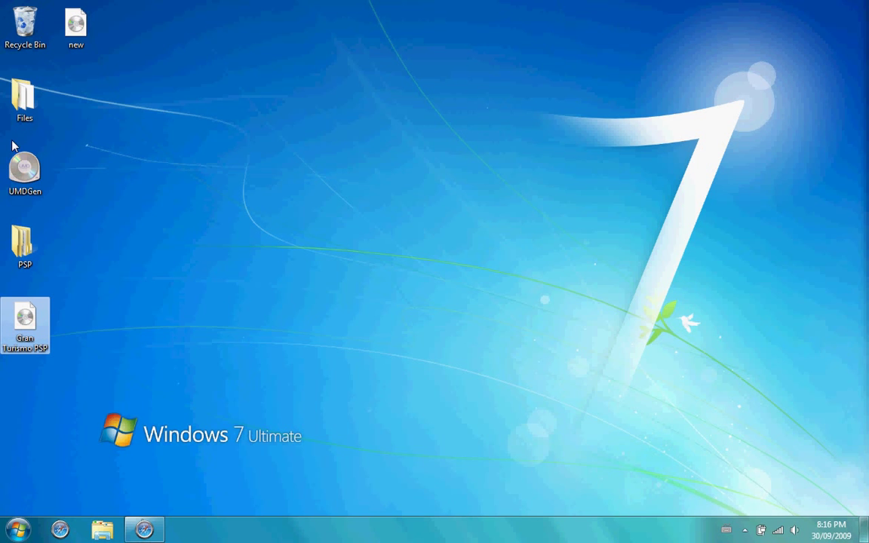
{"action": "left_click", "coordinate": [34, 175]}
{"action": "double_click", "coordinate": [34, 174]}
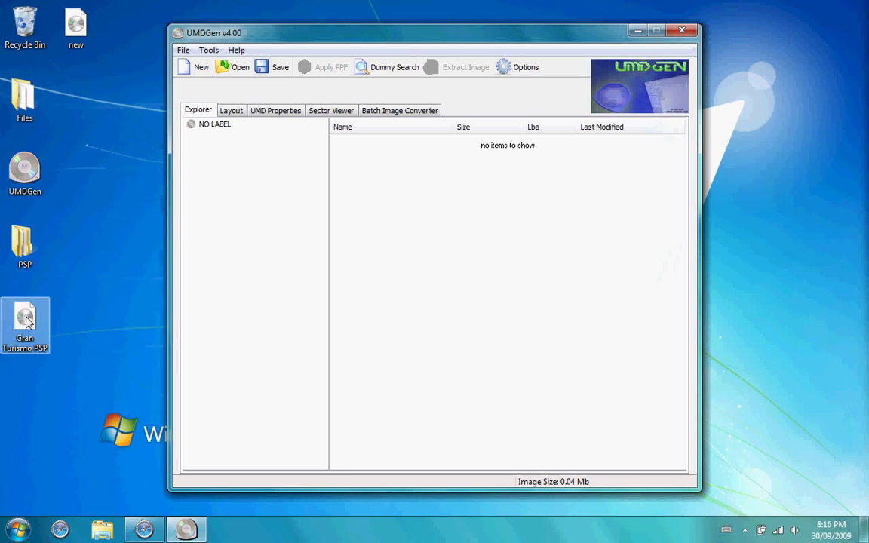
{"action": "left_click_drag", "start_coordinate": [11, 300], "coordinate": [408, 209]}
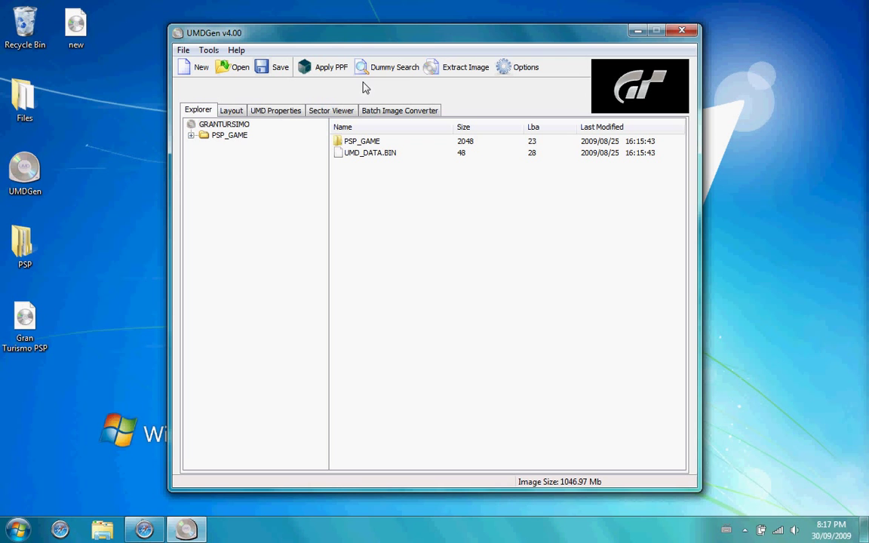
{"action": "left_click", "coordinate": [448, 68]}
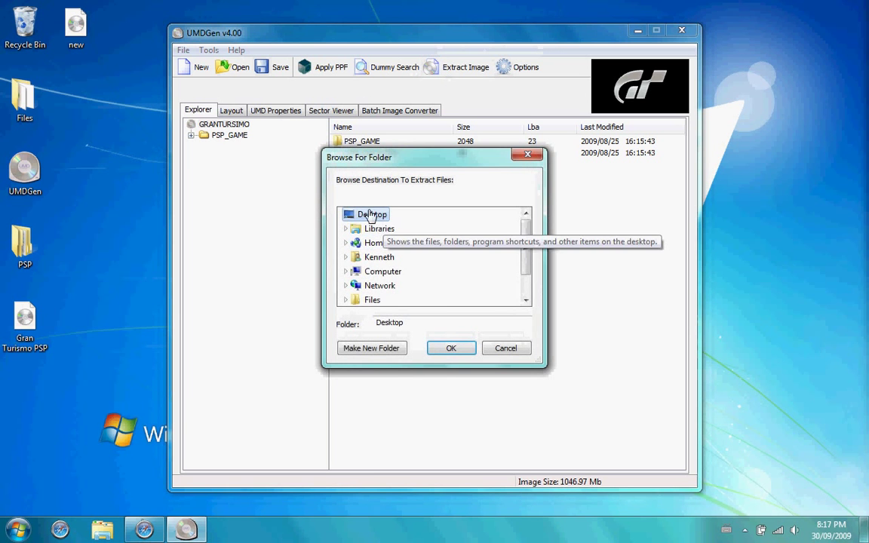
{"action": "left_click", "coordinate": [450, 348]}
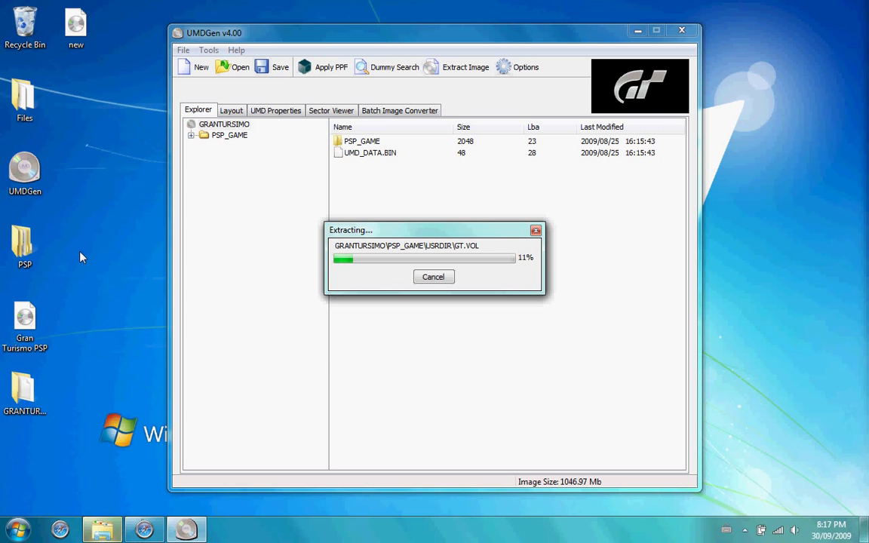
- Open the Sony PSP (F:) drive without scanning it and view the contents of its PSP/GAME/CAT_Homebrew folder
{"action": "mouse_move", "coordinate": [102, 528]}
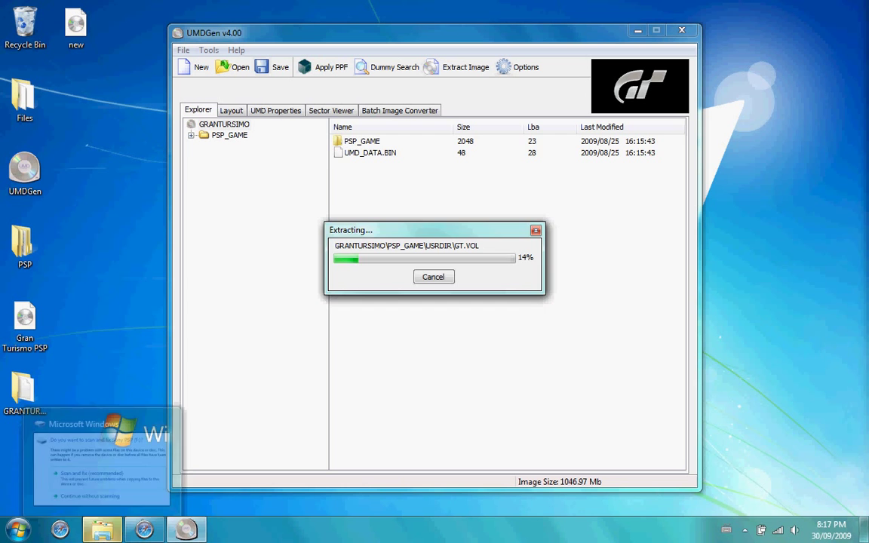
{"action": "left_click", "coordinate": [111, 474]}
{"action": "left_click", "coordinate": [355, 302]}
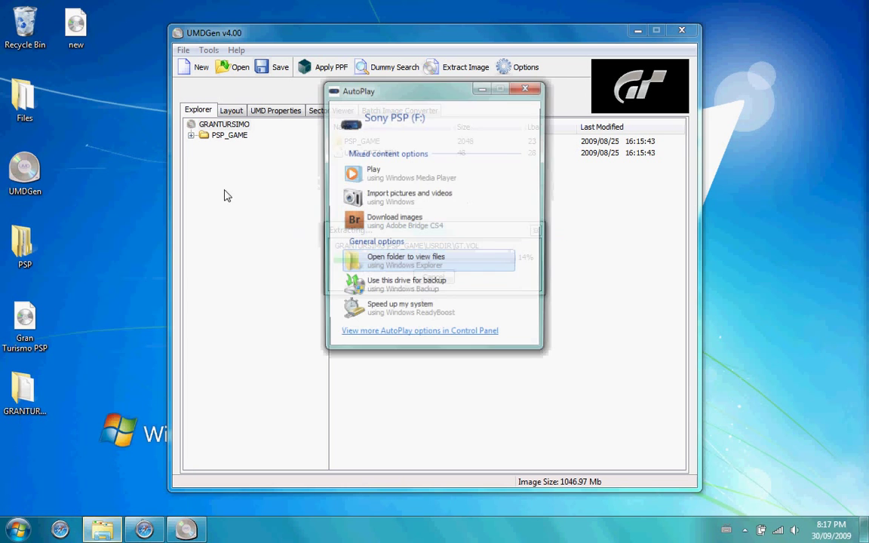
{"action": "left_click", "coordinate": [398, 265]}
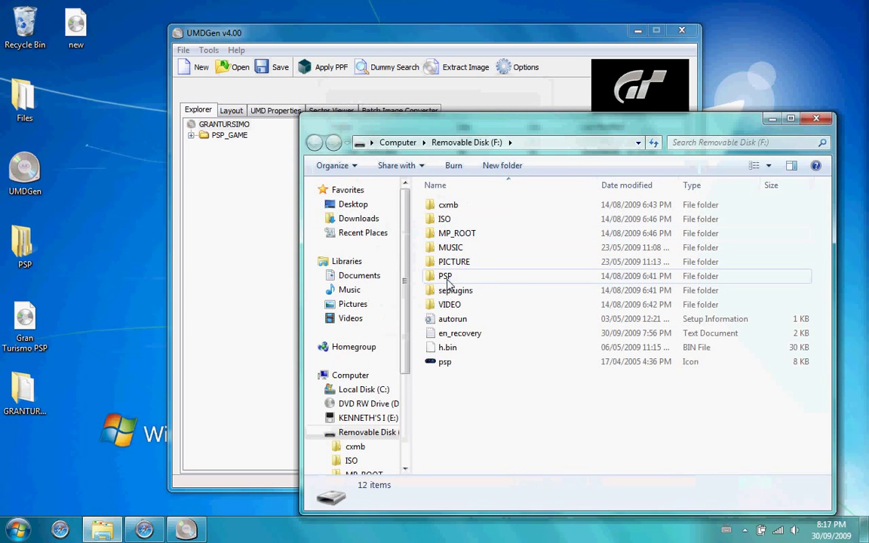
{"action": "double_click", "coordinate": [447, 276]}
{"action": "double_click", "coordinate": [451, 219]}
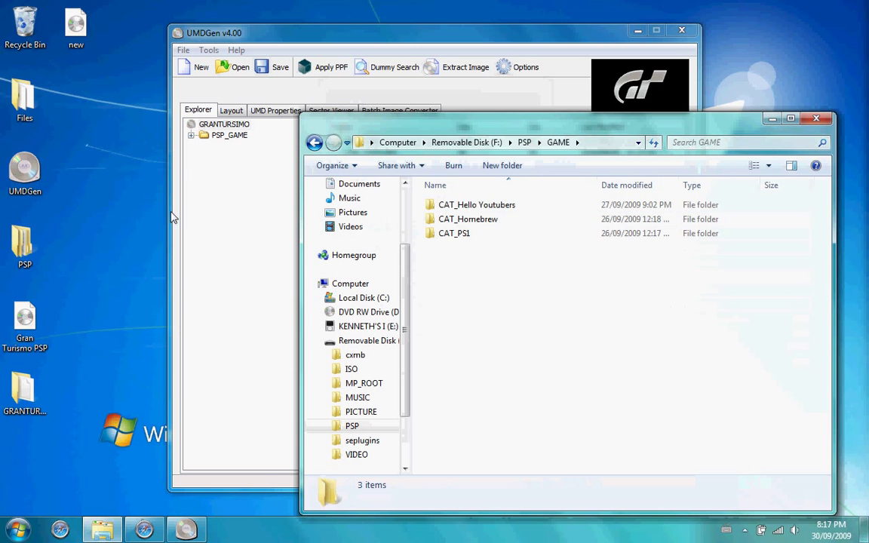
{"action": "double_click", "coordinate": [468, 219]}
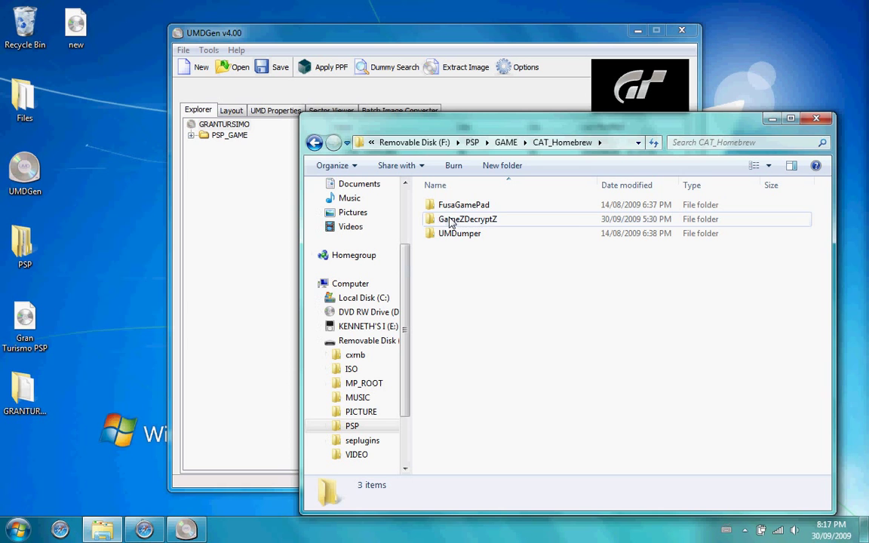
- Delete the CAT_Hello Youtubers folder from the drive's PSP/GAME folder and close the folder window
{"action": "left_click", "coordinate": [314, 143]}
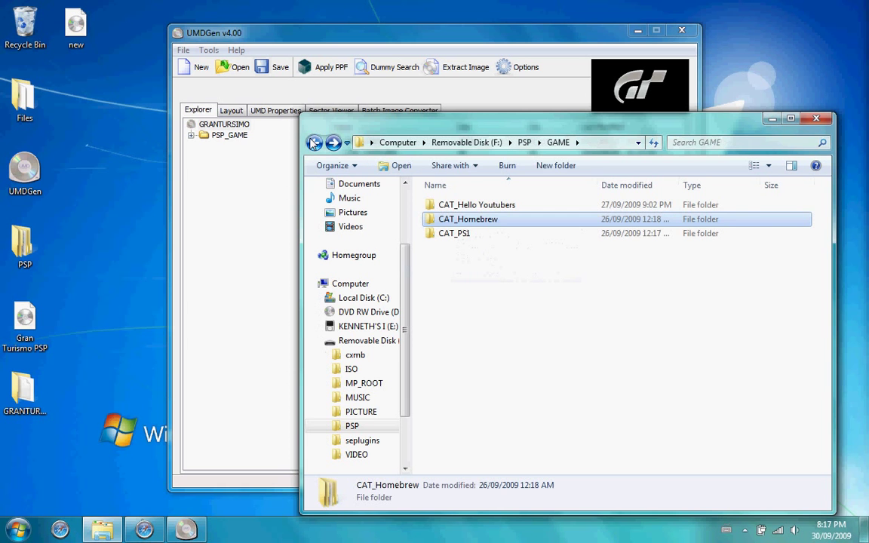
{"action": "left_click", "coordinate": [492, 207]}
{"action": "key", "text": "Delete"}
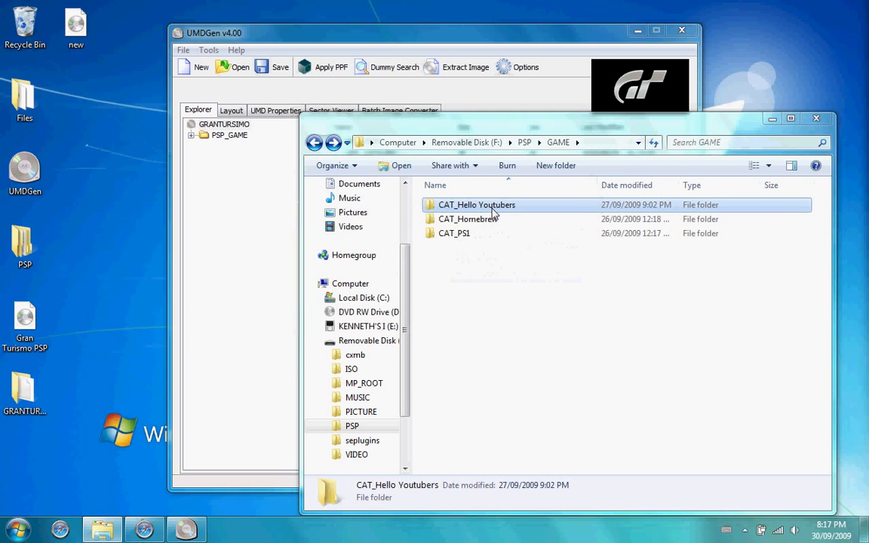
{"action": "left_click", "coordinate": [817, 119]}
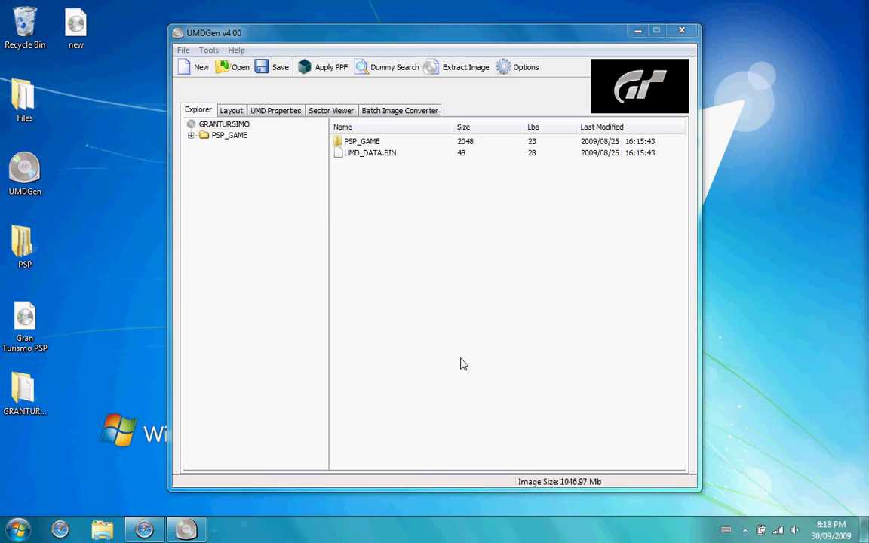
- Close UMDGen and copy EBOOT.BIN from the extracted GRANTURSIMO/PSP_GAME/SYSDIR folder
{"action": "left_click", "coordinate": [682, 30]}
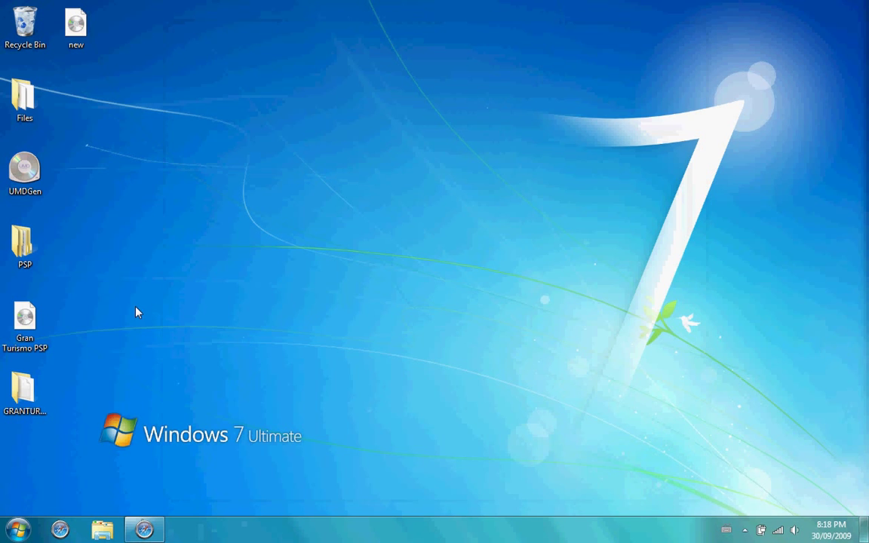
{"action": "double_click", "coordinate": [23, 390]}
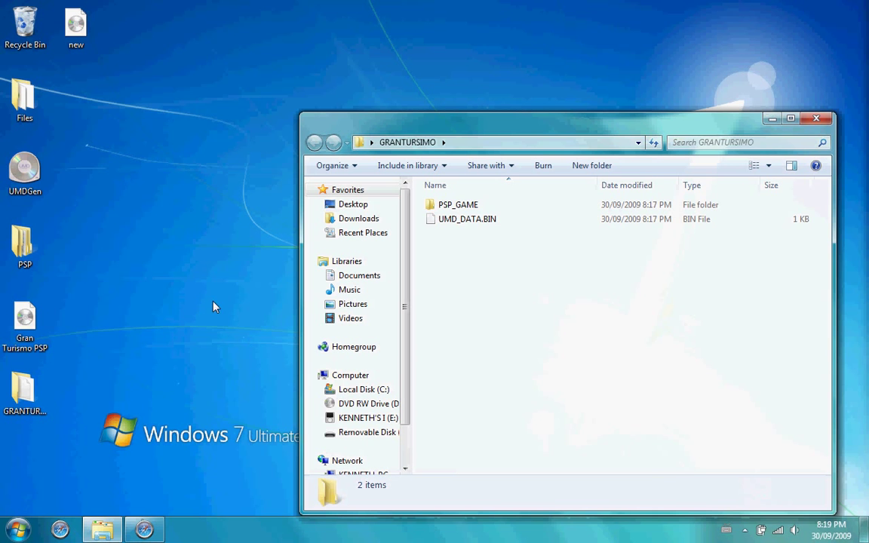
{"action": "double_click", "coordinate": [462, 206]}
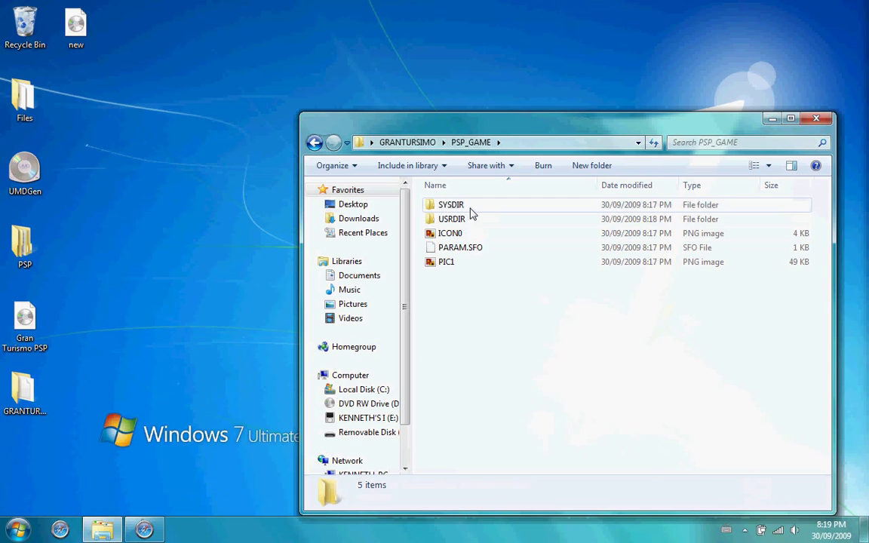
{"action": "double_click", "coordinate": [453, 205]}
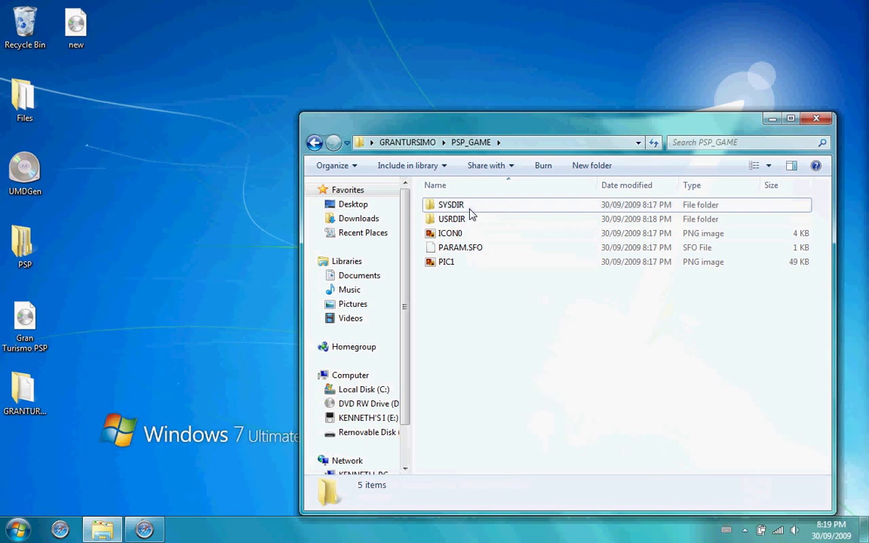
{"action": "left_click", "coordinate": [473, 238]}
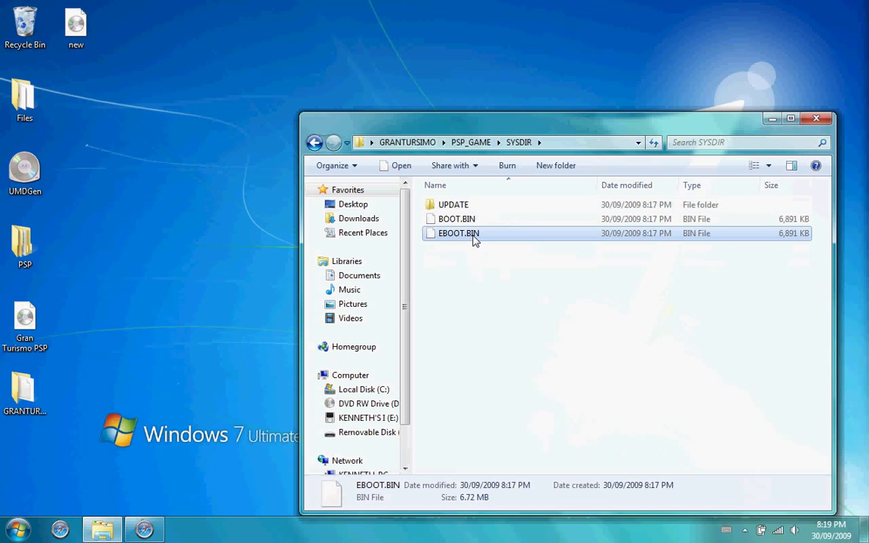
- Paste EBOOT.BIN into the root of Removable Disk (F:) and close both folder windows
{"action": "left_click", "coordinate": [16, 530]}
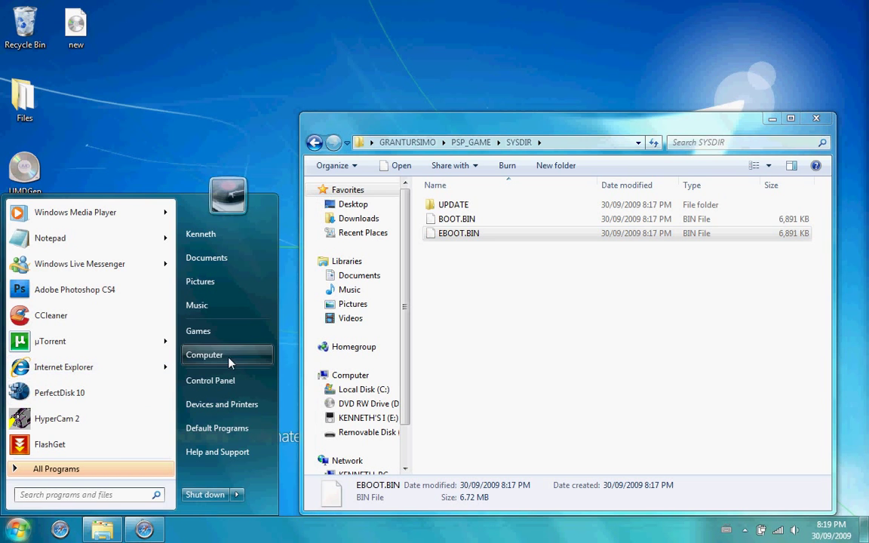
{"action": "left_click", "coordinate": [229, 360]}
{"action": "double_click", "coordinate": [468, 185]}
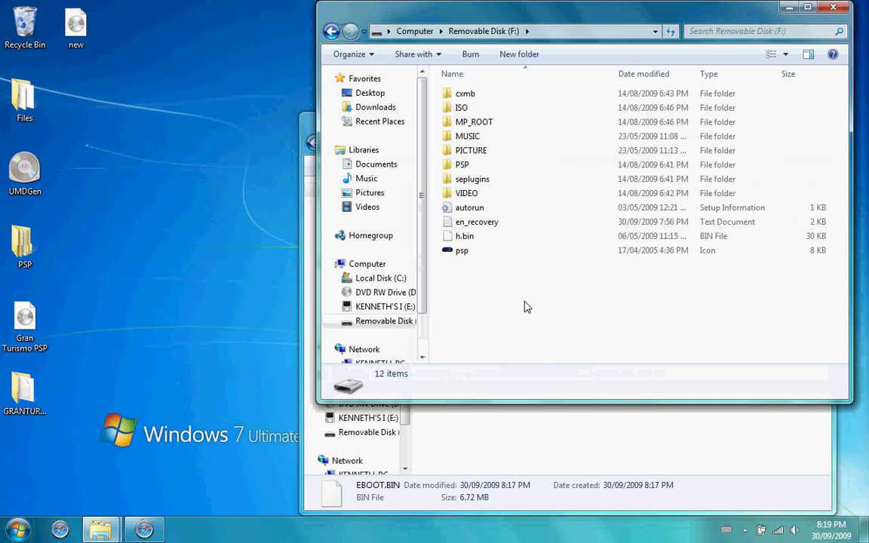
{"action": "key", "text": "ctrl+v"}
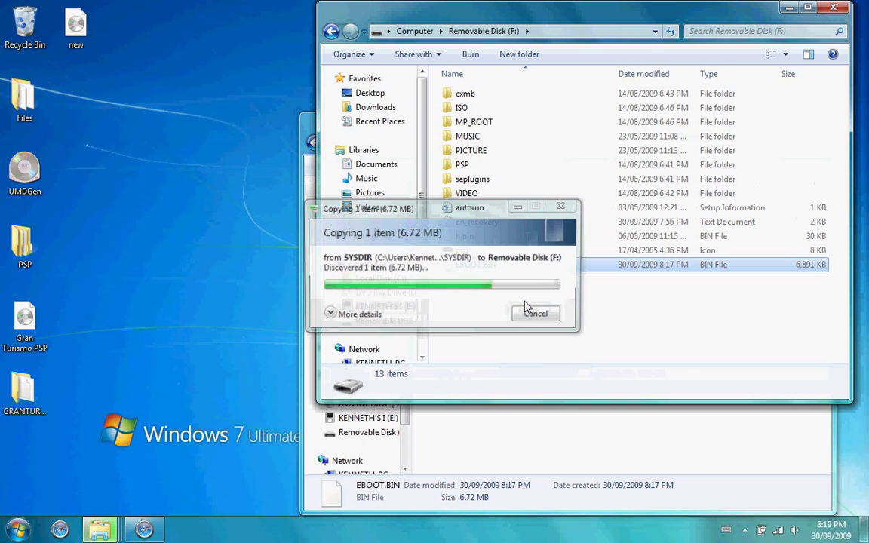
{"action": "left_click", "coordinate": [535, 306]}
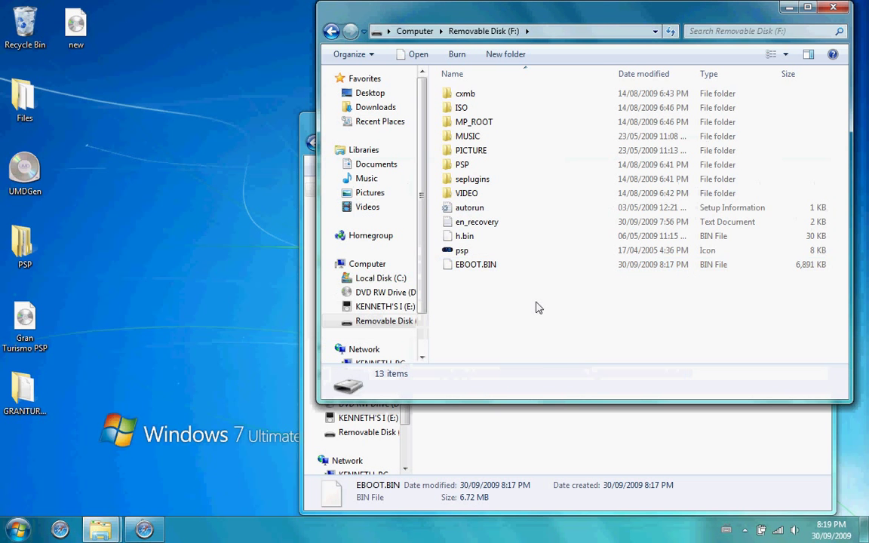
{"action": "key", "text": "alt+F4"}
{"action": "key", "text": "alt+F4"}
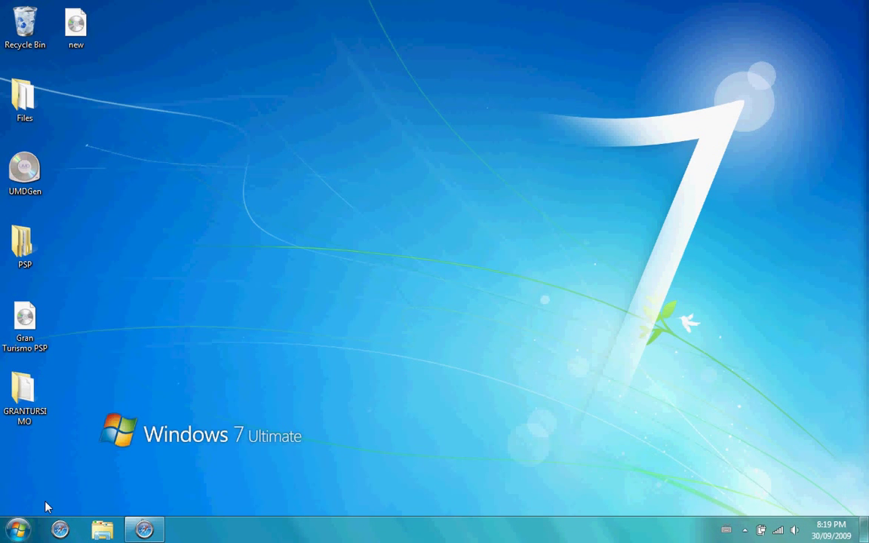
- Search the installed programs for "remote" and close the RemoteJoyLite window
{"action": "left_click", "coordinate": [19, 530]}
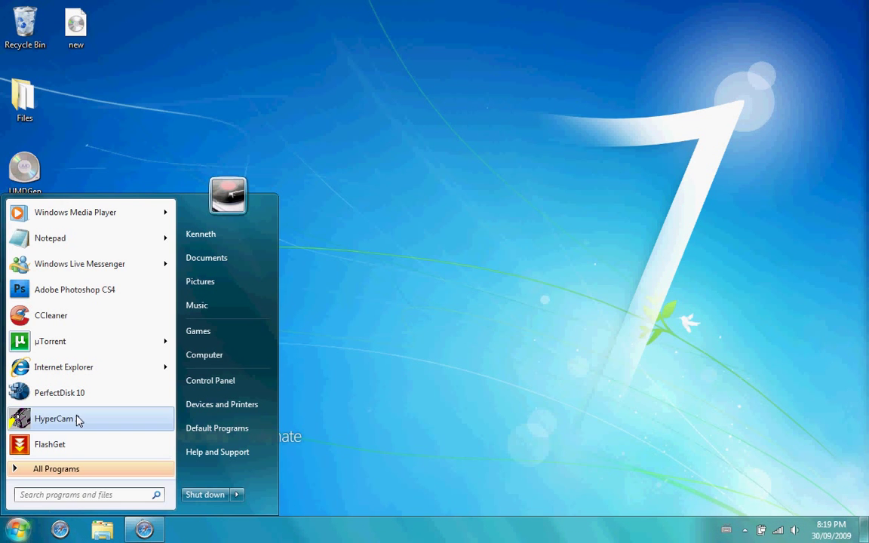
{"action": "type", "text": "remote"}
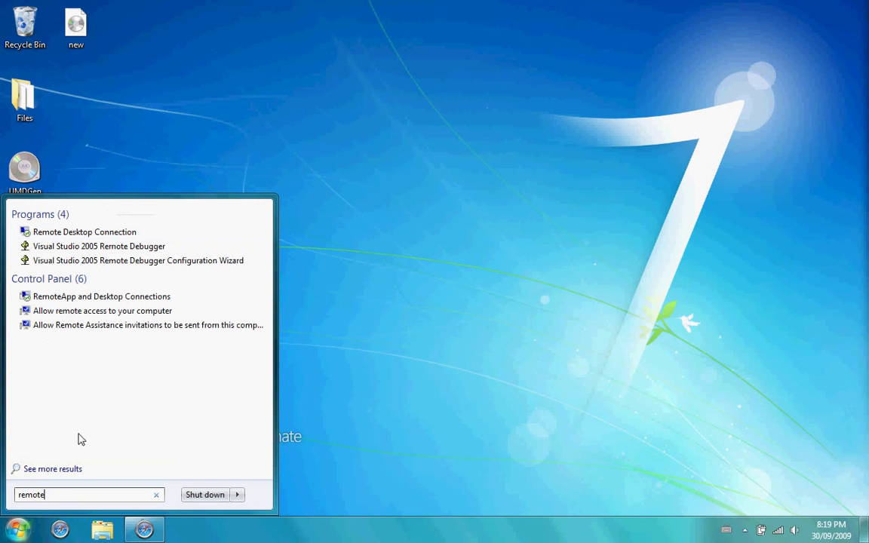
{"action": "key", "text": "BackSpace"}
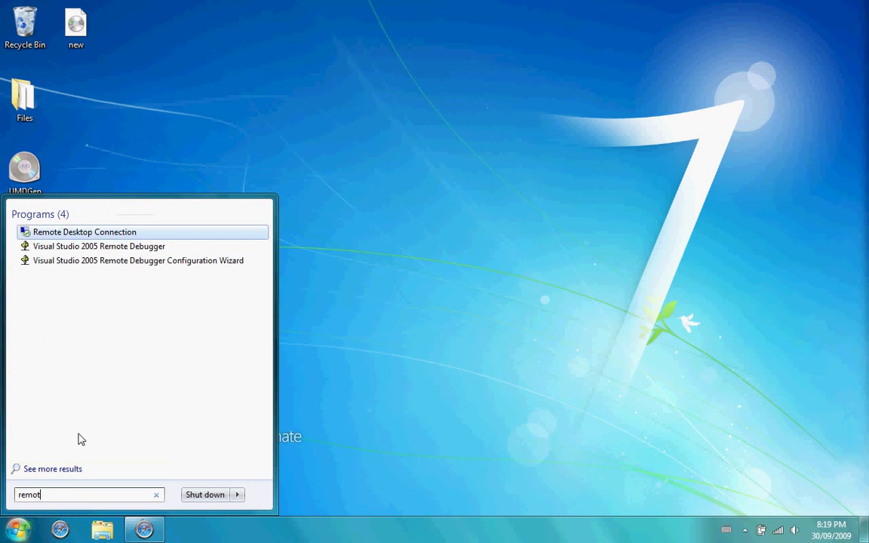
{"action": "left_click", "coordinate": [72, 432]}
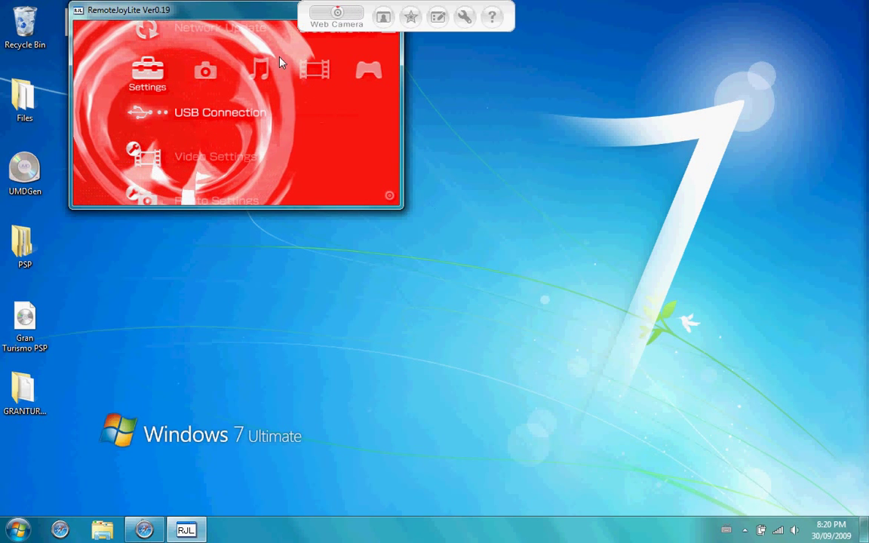
{"action": "left_click", "coordinate": [384, 7]}
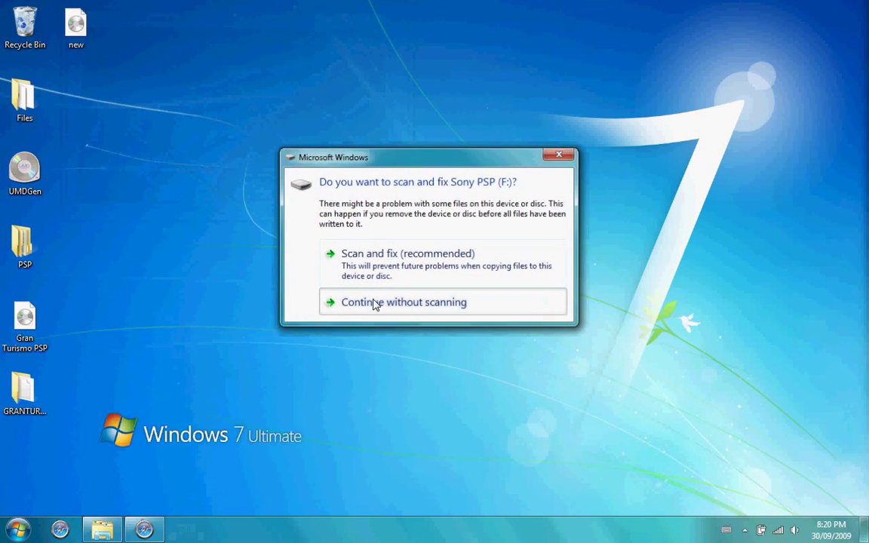
- Open the Sony PSP (F:) drive without scanning it and copy EBOOT.BIN from its DECRYPTOR folder to the desktop
{"action": "left_click", "coordinate": [373, 302]}
{"action": "left_click", "coordinate": [406, 269]}
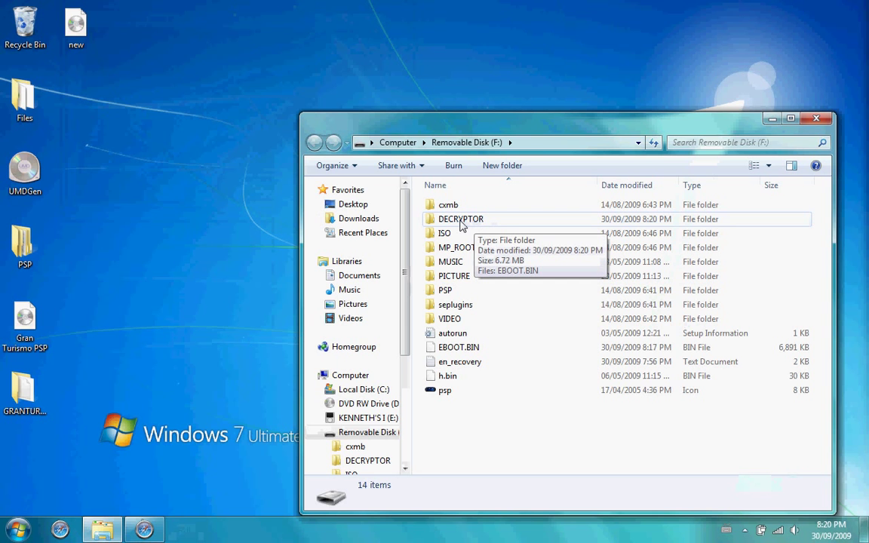
{"action": "double_click", "coordinate": [460, 222]}
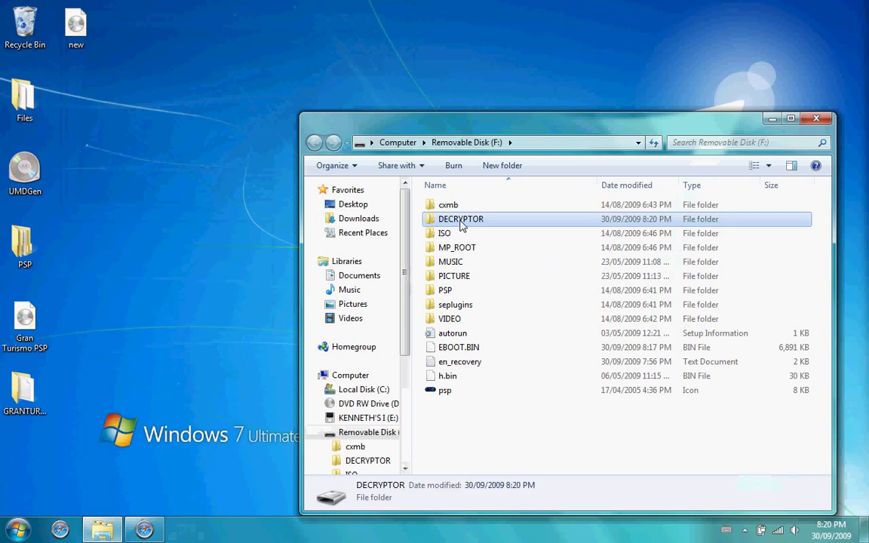
{"action": "left_click", "coordinate": [461, 210]}
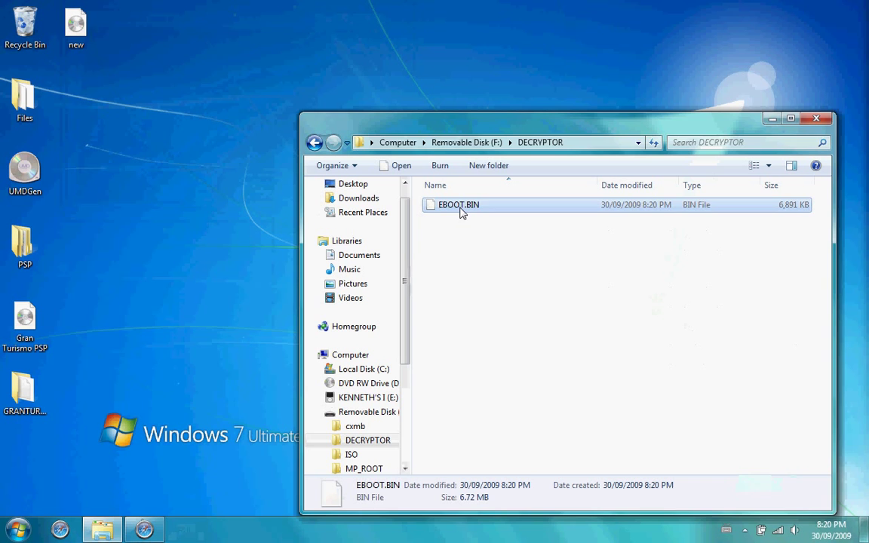
{"action": "left_click", "coordinate": [200, 286]}
{"action": "key", "text": "ctrl+v"}
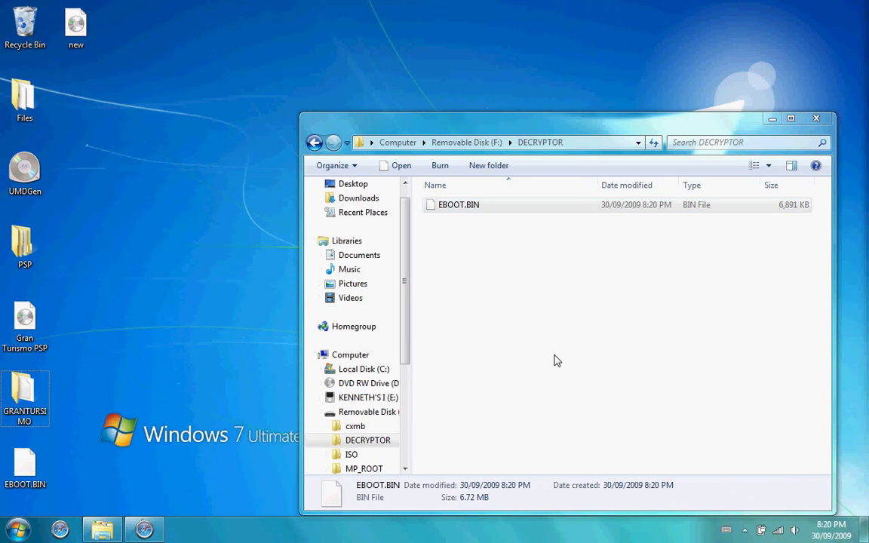
{"action": "left_click", "coordinate": [556, 339]}
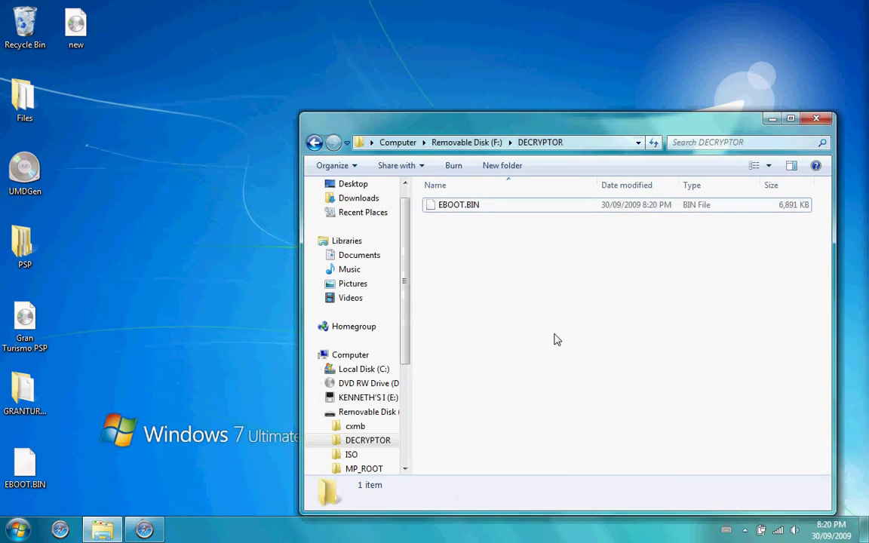
- Close the DECRYPTOR folder and delete EBOOT.BIN from the extracted GRANTURSIMO/PSP_GAME/SYSDIR folder
{"action": "key", "text": "alt+F4"}
{"action": "double_click", "coordinate": [33, 400]}
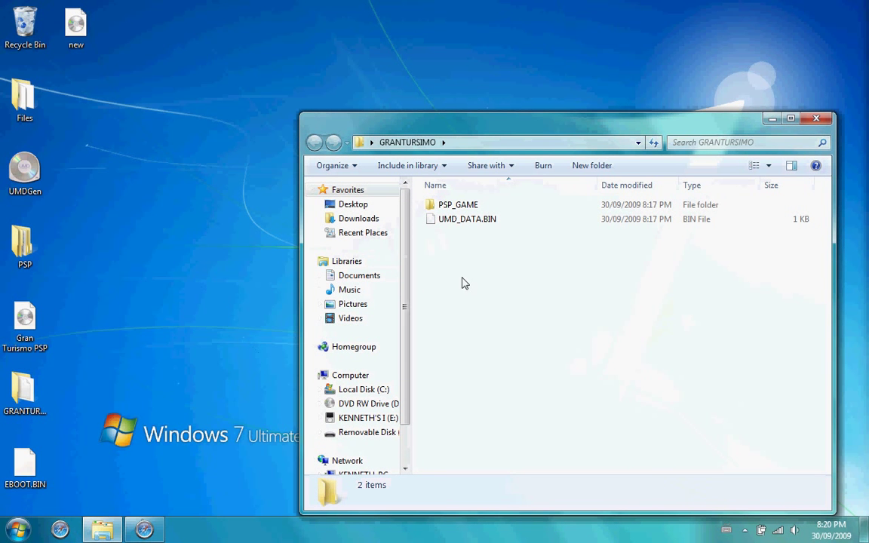
{"action": "double_click", "coordinate": [457, 204]}
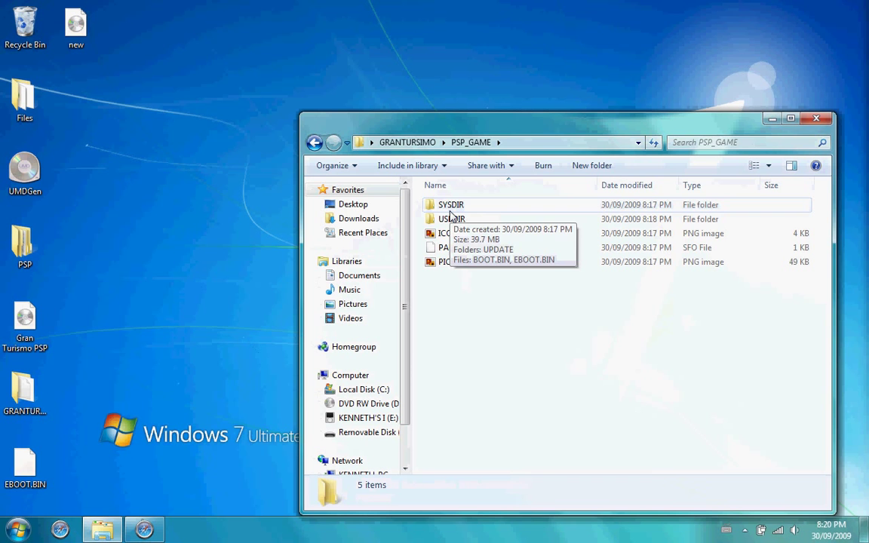
{"action": "double_click", "coordinate": [450, 213]}
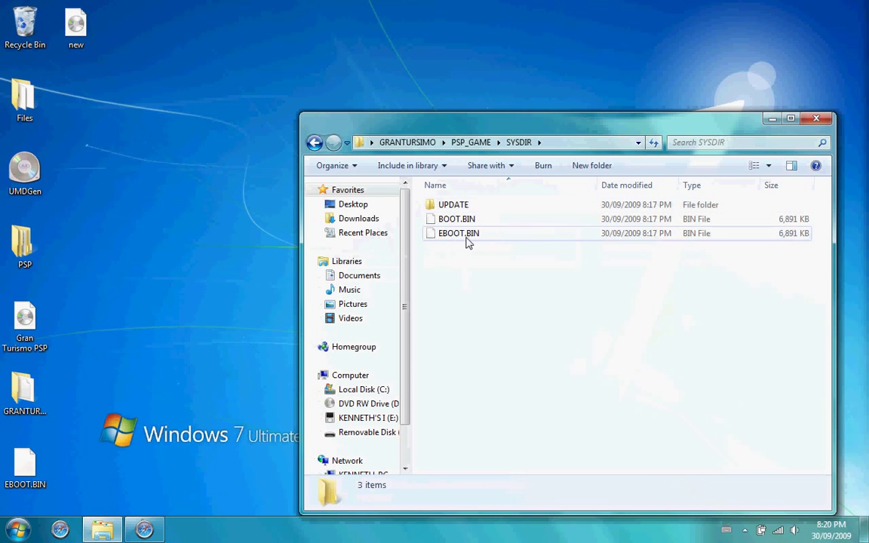
{"action": "left_click", "coordinate": [467, 240]}
{"action": "key", "text": "Delete"}
{"action": "key", "text": "Return"}
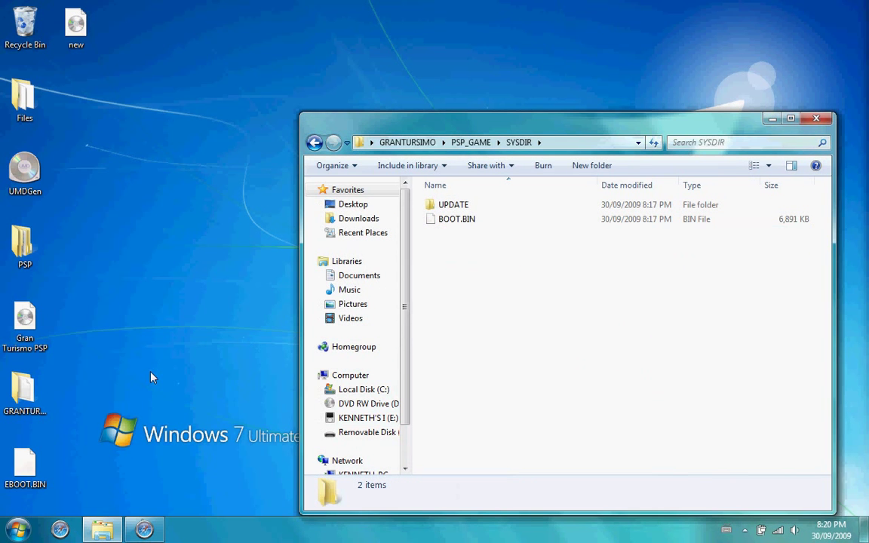
- Move the decrypted EBOOT.BIN from the desktop into the SYSDIR folder and close the folder window
{"action": "left_click_drag", "start_coordinate": [17, 465], "coordinate": [452, 316]}
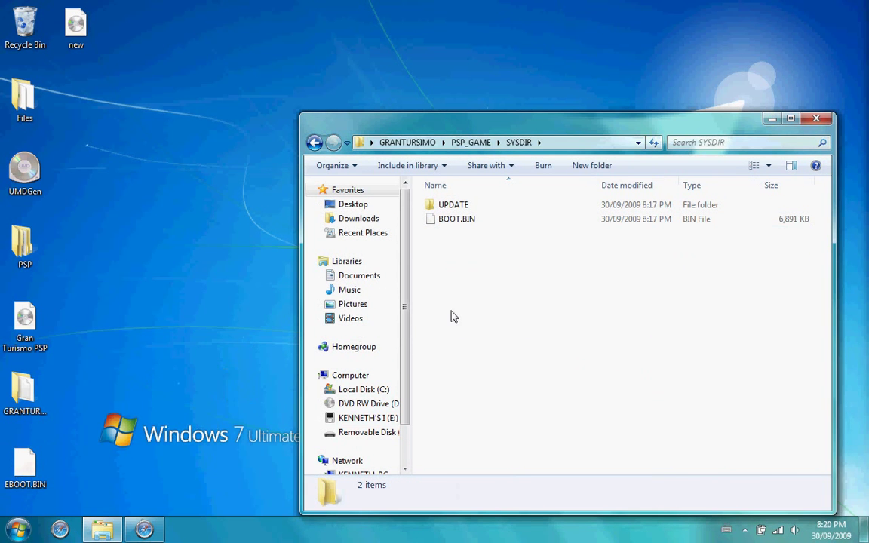
{"action": "left_click", "coordinate": [528, 366]}
{"action": "key", "text": "alt+F4"}
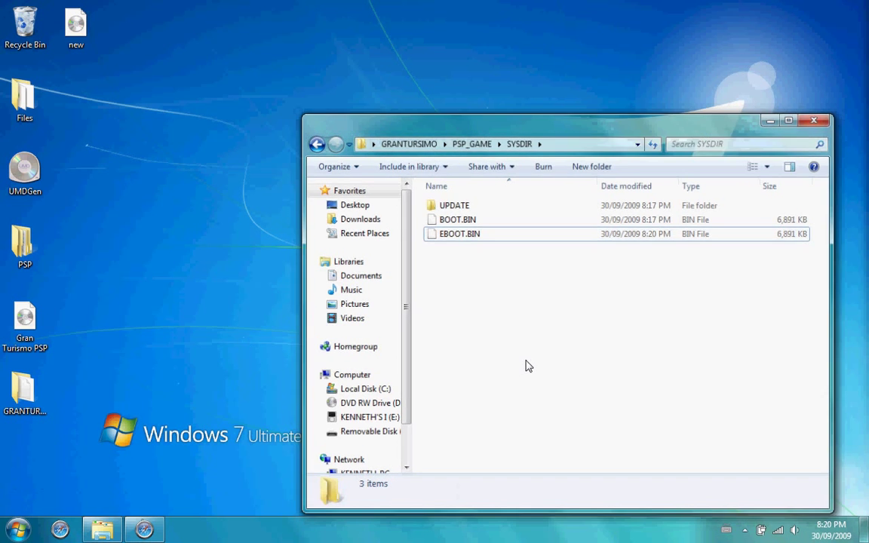
- Select PSP_GAME and UMD_DATA.BIN in the GRANTURSIMO folder and launch UMDGen
{"action": "double_click", "coordinate": [23, 391]}
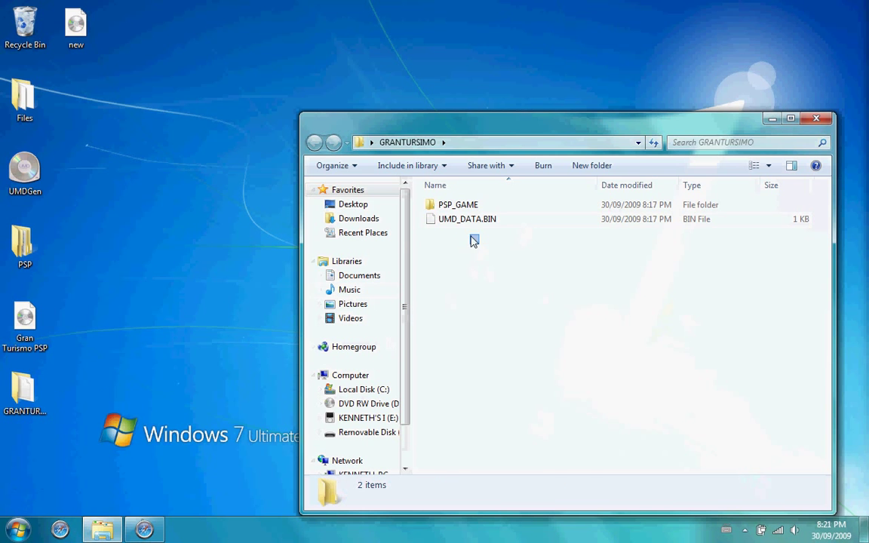
{"action": "left_click_drag", "start_coordinate": [478, 243], "coordinate": [449, 209]}
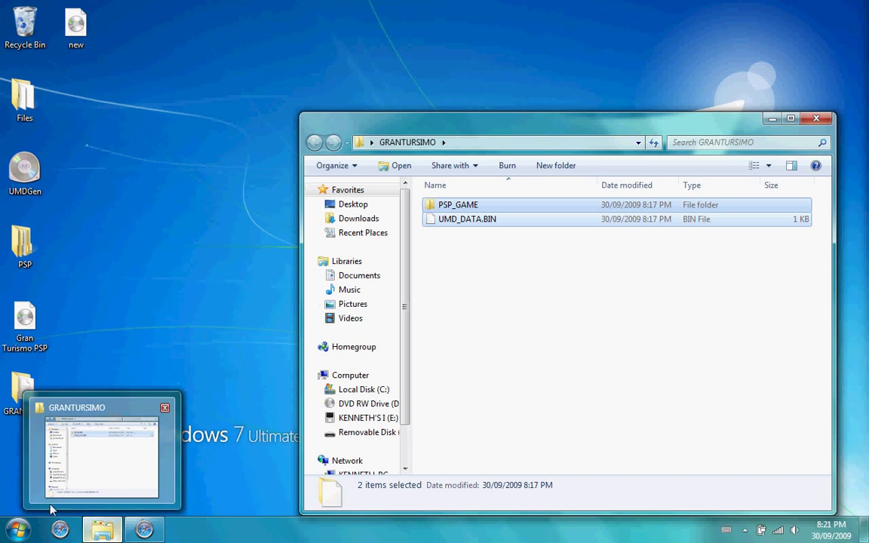
{"action": "left_click", "coordinate": [31, 175]}
{"action": "double_click", "coordinate": [32, 175]}
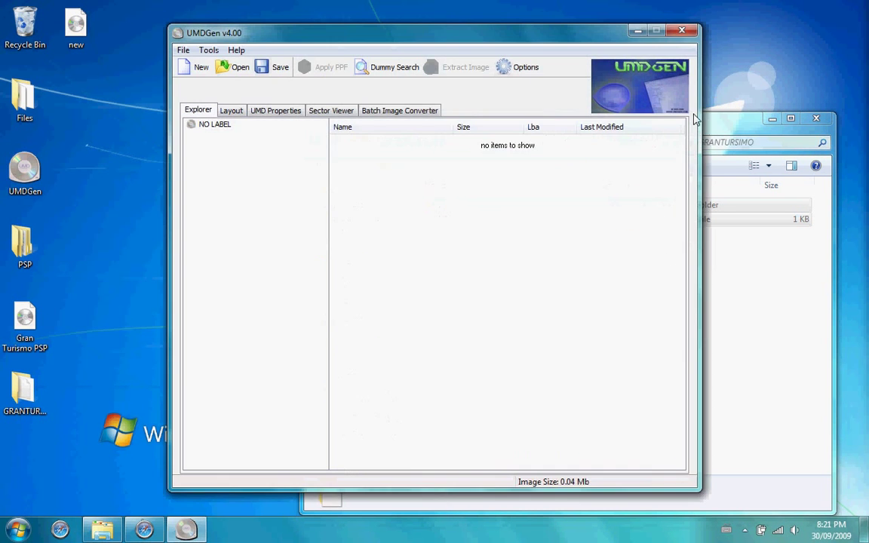
- Add the selected PSP_GAME folder and UMD_DATA.BIN to the empty UMDGen compilation and close the GRANTURSIMO folder window
{"action": "left_click", "coordinate": [710, 119]}
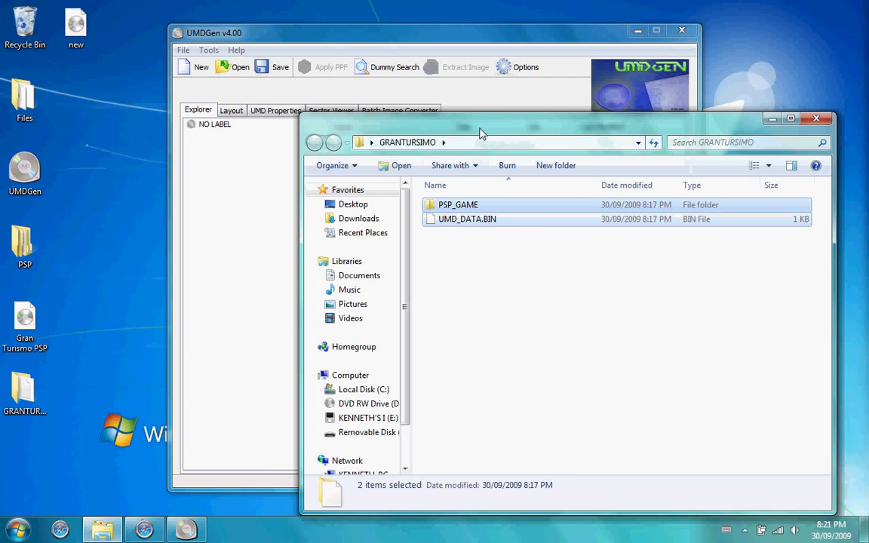
{"action": "left_click_drag", "start_coordinate": [481, 129], "coordinate": [452, 241]}
{"action": "left_click", "coordinate": [435, 377]}
{"action": "left_click_drag", "start_coordinate": [436, 377], "coordinate": [390, 286]}
{"action": "left_click_drag", "start_coordinate": [407, 320], "coordinate": [453, 187]}
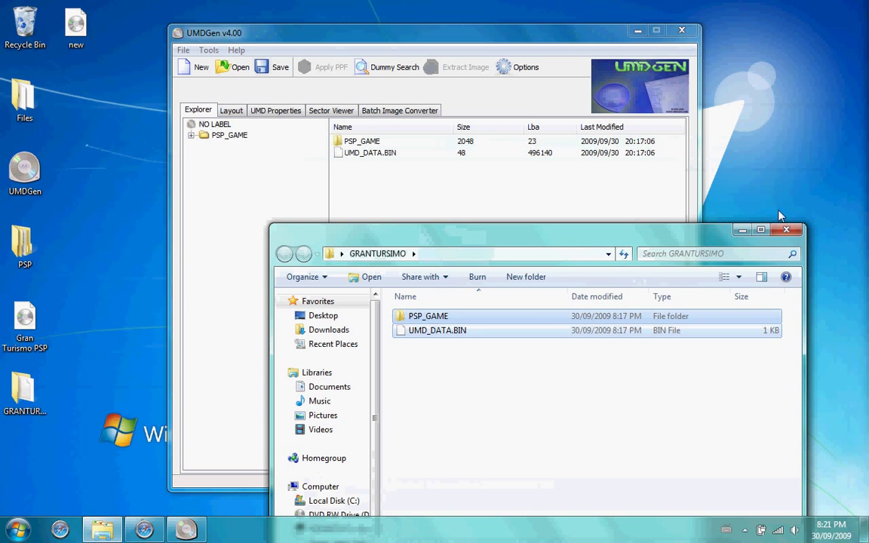
{"action": "left_click", "coordinate": [787, 230]}
- Save the compilation as an uncompressed ISO named Gran Turismo on the desktop and close UMDGen
{"action": "left_click", "coordinate": [184, 50]}
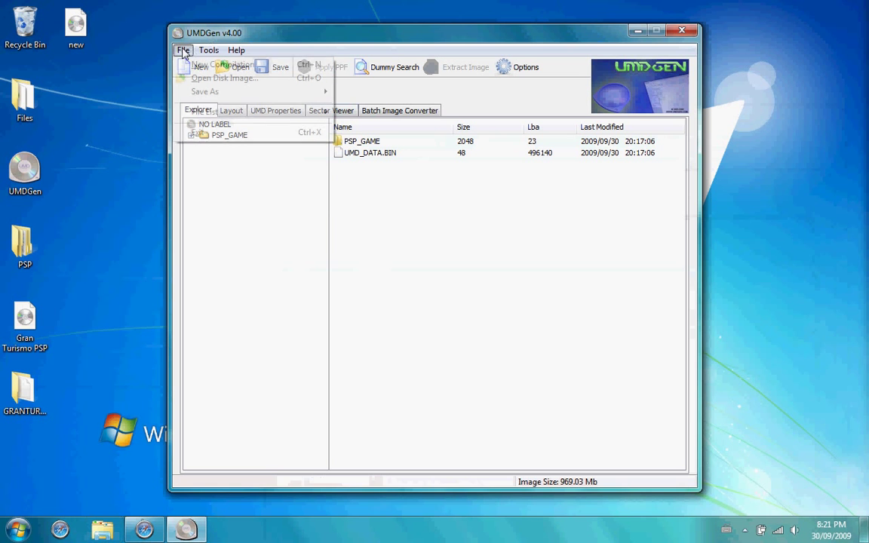
{"action": "mouse_move", "coordinate": [217, 93]}
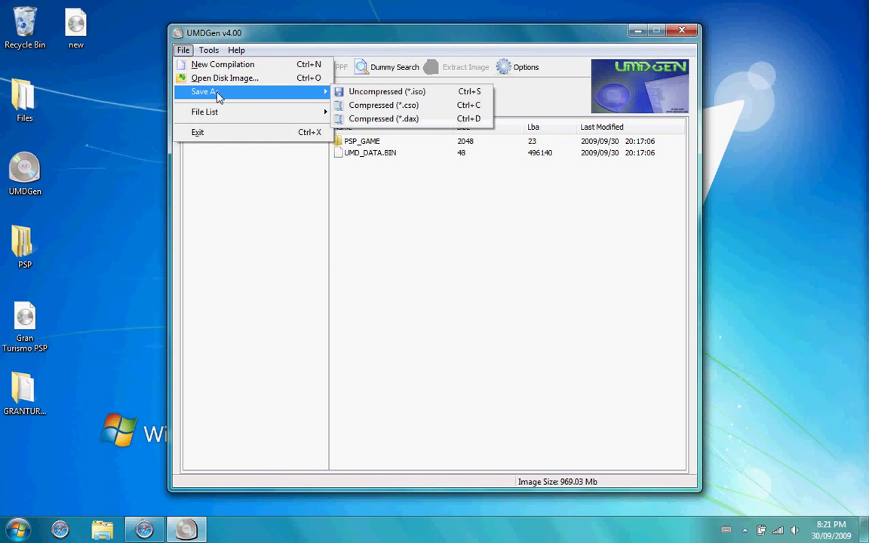
{"action": "left_click", "coordinate": [341, 94]}
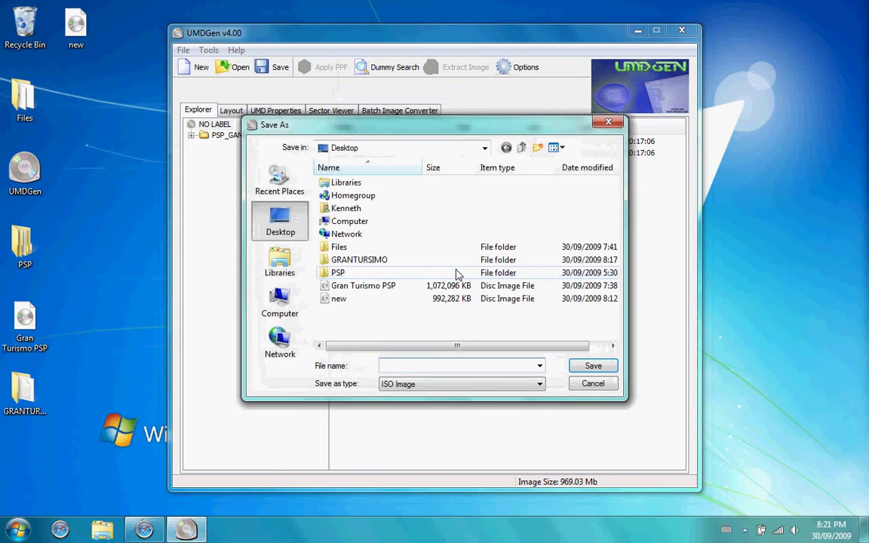
{"action": "left_click", "coordinate": [430, 366]}
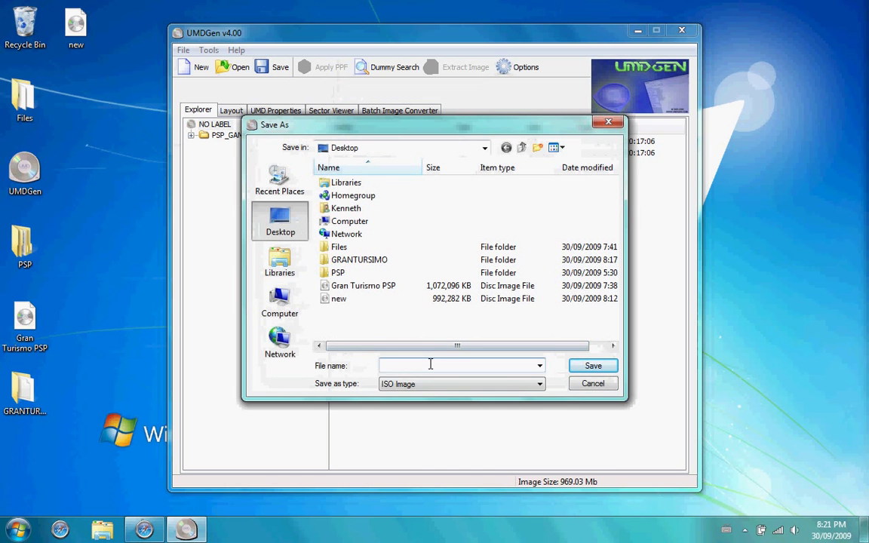
{"action": "type", "text": "Gran Turism"}
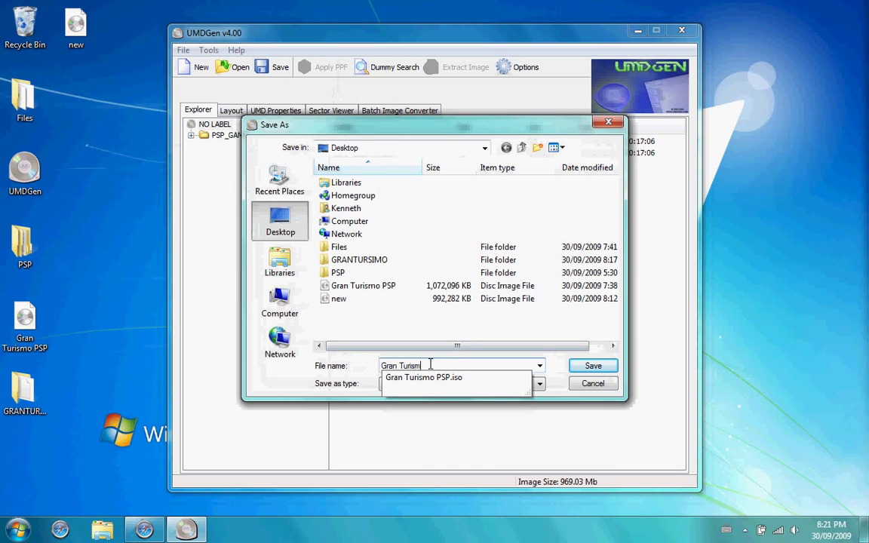
{"action": "type", "text": "o"}
{"action": "left_click", "coordinate": [593, 366]}
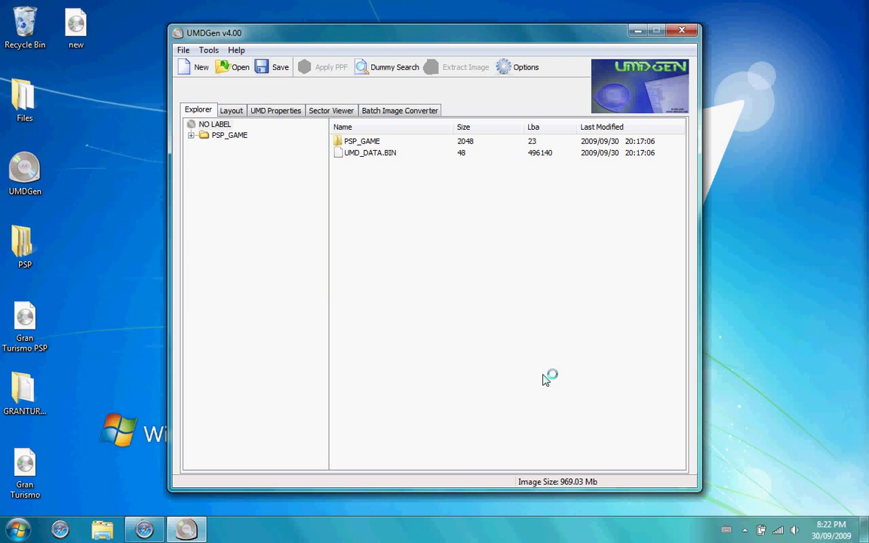
{"action": "key", "text": "alt+F4"}
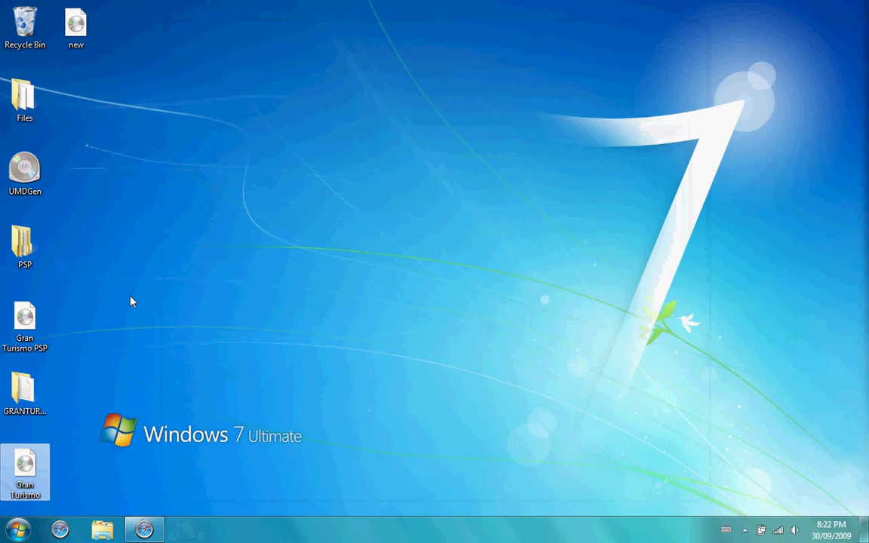
- Copy the new Gran Turismo image from the desktop to ISO/CAT_PSP on Removable Disk (F:), showing the detailed copy progress
{"action": "key", "text": "super"}
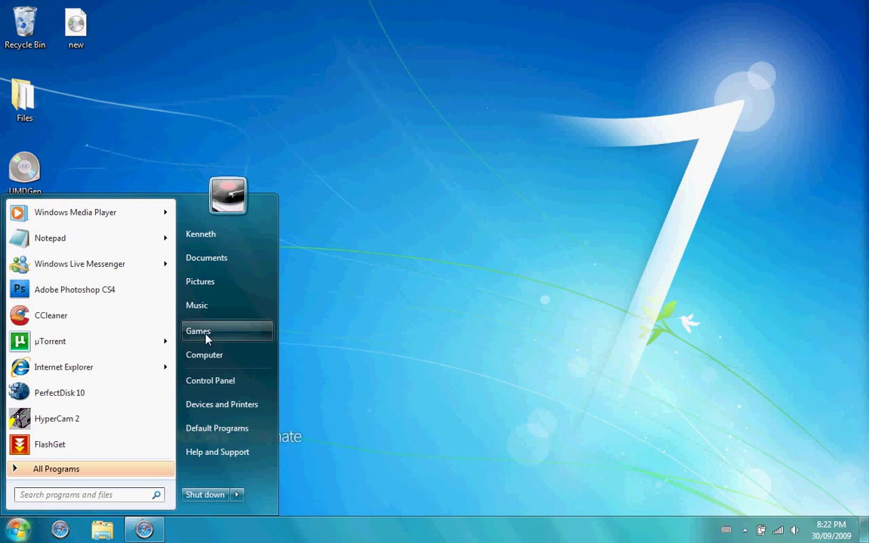
{"action": "left_click", "coordinate": [207, 353]}
{"action": "double_click", "coordinate": [412, 313]}
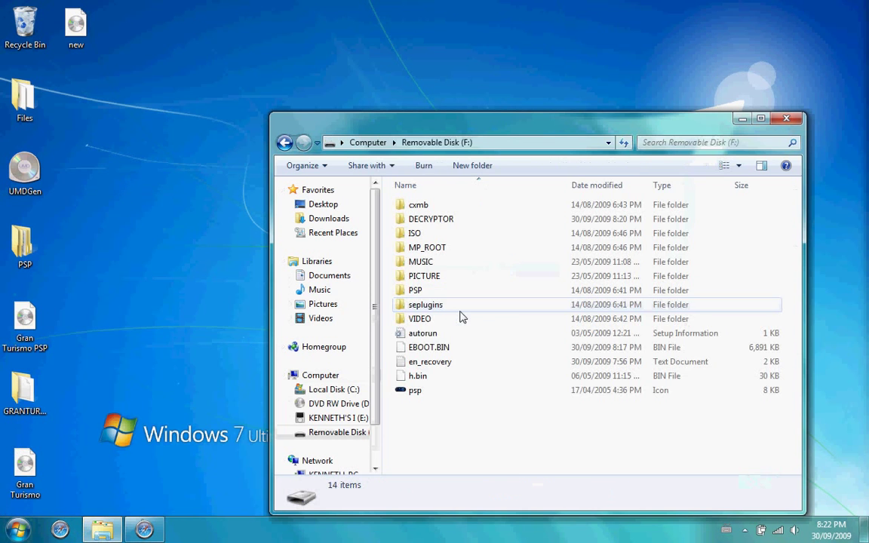
{"action": "double_click", "coordinate": [428, 239]}
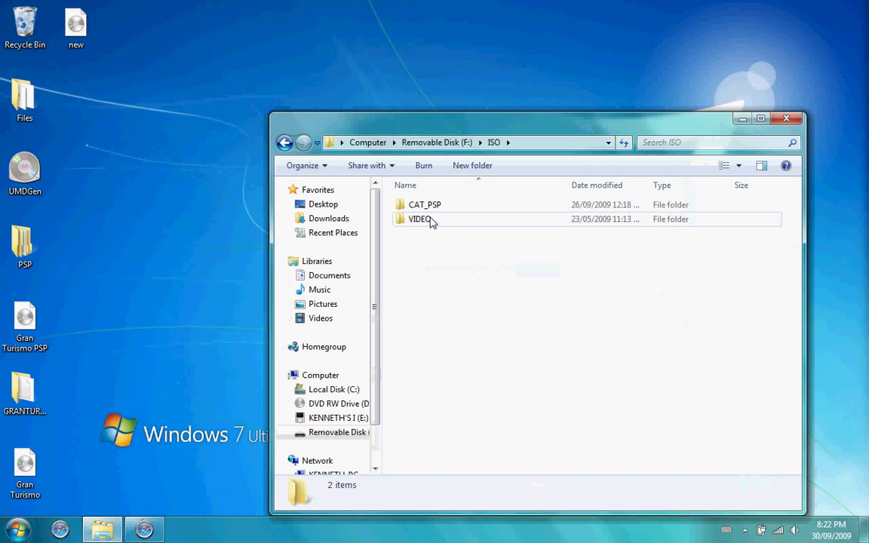
{"action": "double_click", "coordinate": [433, 208]}
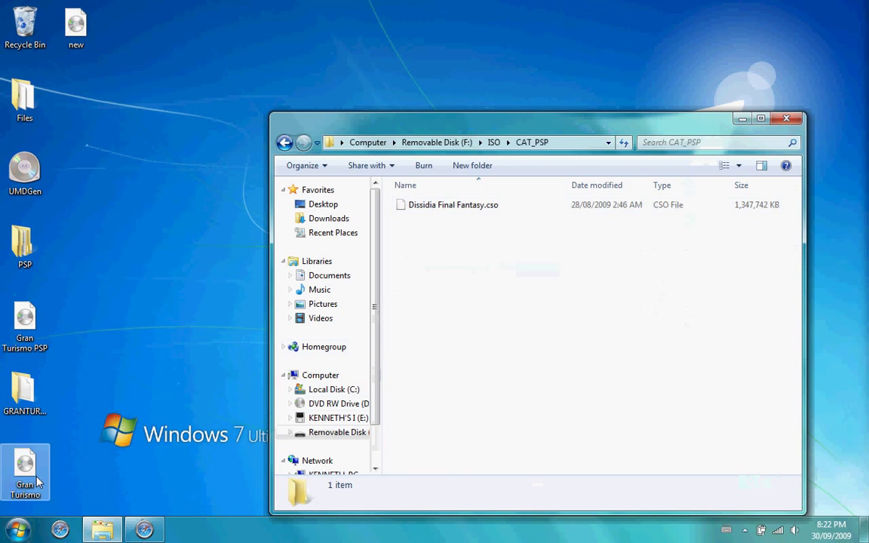
{"action": "left_click_drag", "start_coordinate": [25, 470], "coordinate": [424, 322]}
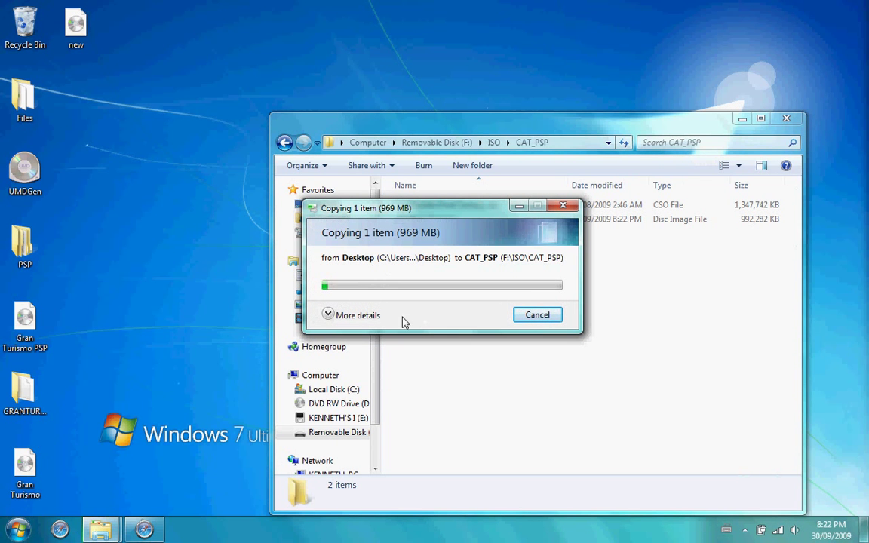
{"action": "left_click", "coordinate": [327, 316]}
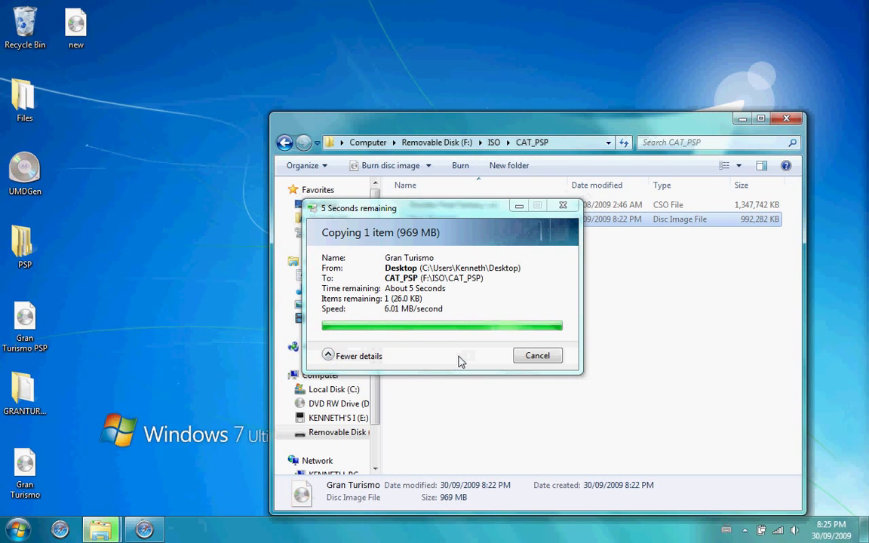
- Search the installed programs for "remot", launch RemoteJoyLite and close the CAT_PSP folder window
{"action": "left_click", "coordinate": [17, 530]}
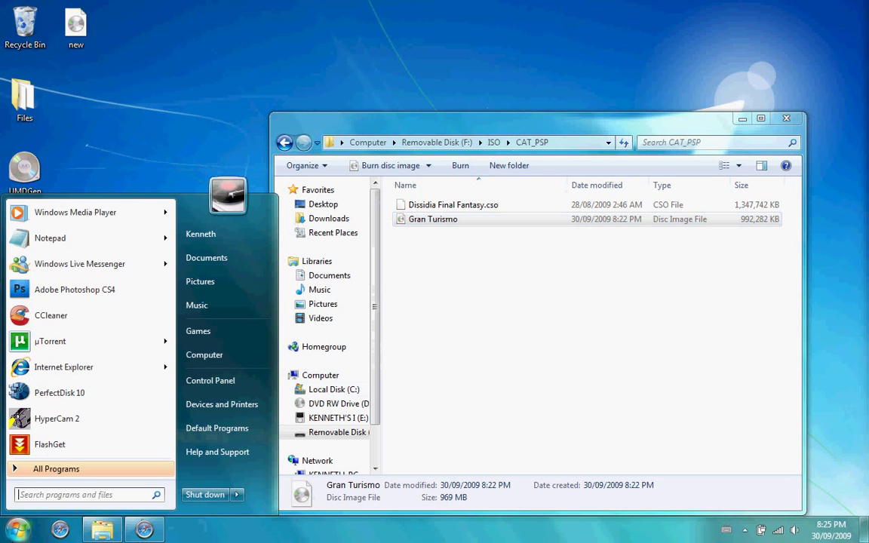
{"action": "type", "text": "remot"}
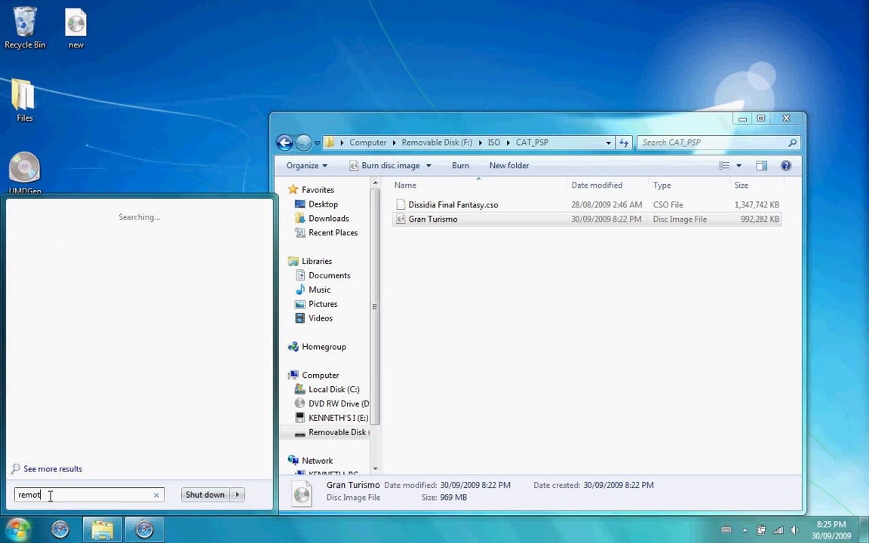
{"action": "left_click", "coordinate": [61, 386]}
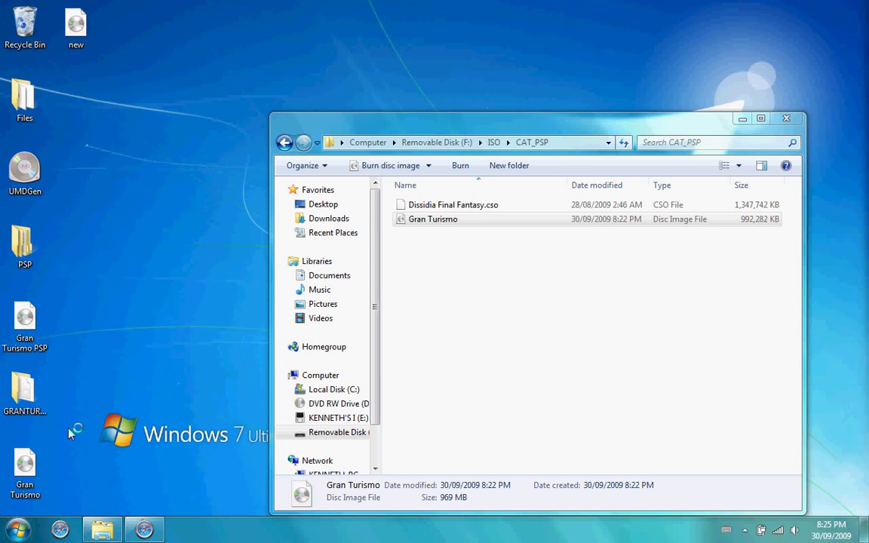
{"action": "left_click", "coordinate": [787, 119]}
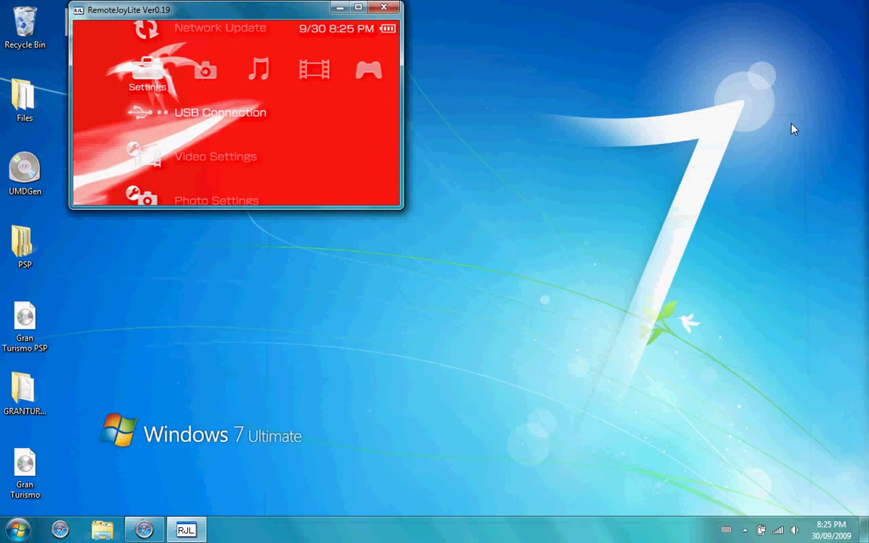